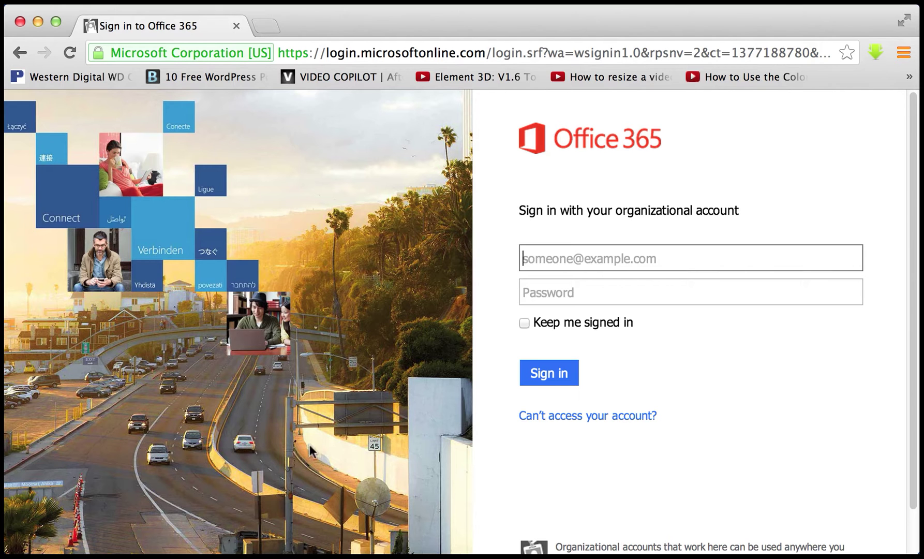
# - Load pasco.k12.fl.us in Chrome and follow Employees > Webmail Outlook to the Office 365 sign-in
pyautogui.click(100, 544)
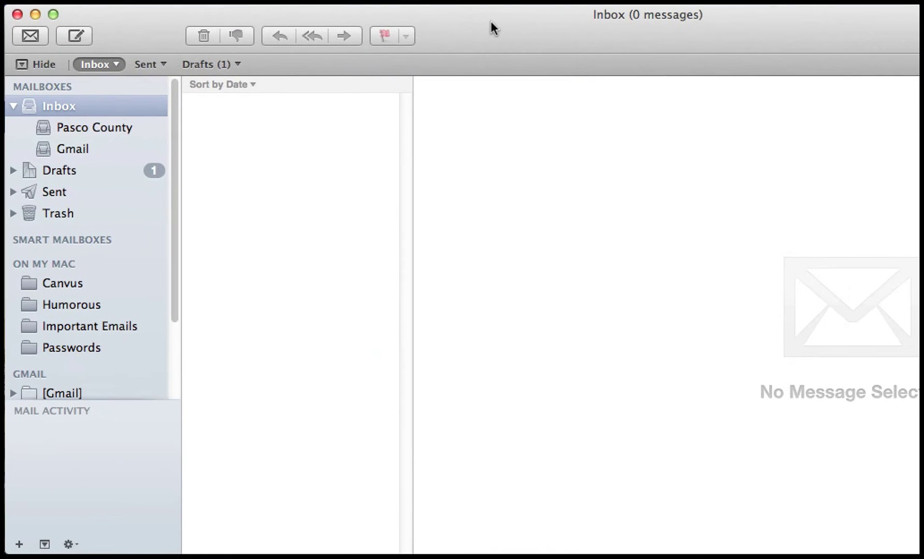
pyautogui.moveTo(140, 31)
pyautogui.mouseDown()
pyautogui.moveTo(150, 32)
pyautogui.moveTo(148, 56)
pyautogui.moveTo(425, 87)
pyautogui.mouseUp()
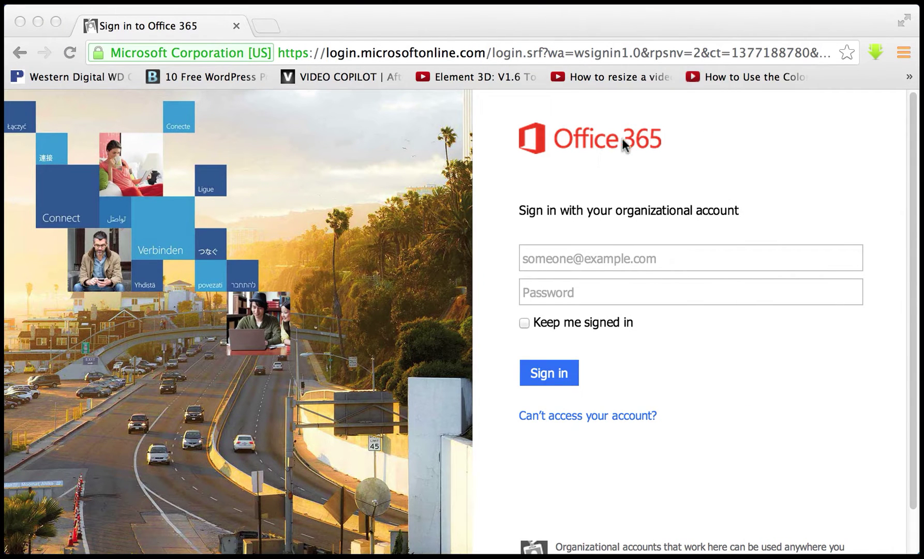
pyautogui.click(593, 27)
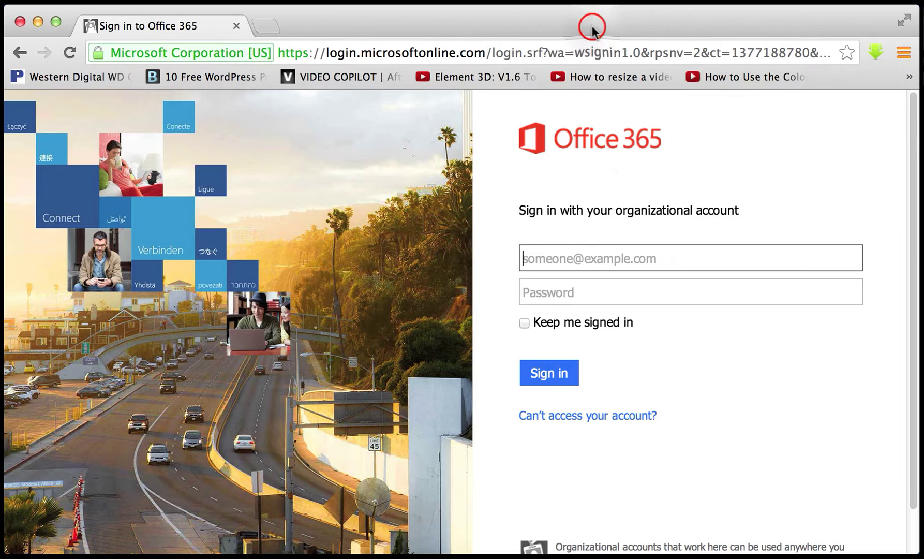
pyautogui.click(477, 54)
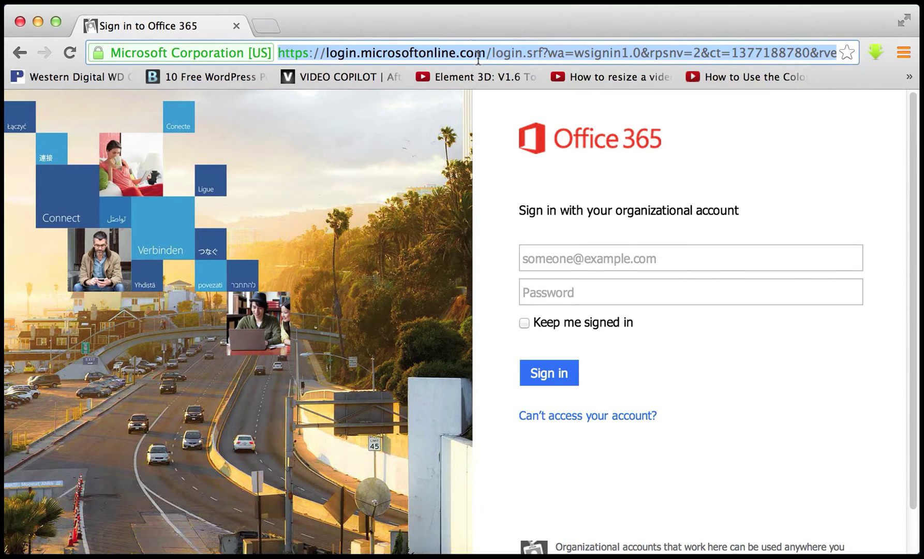
pyautogui.write('pasco.k12')
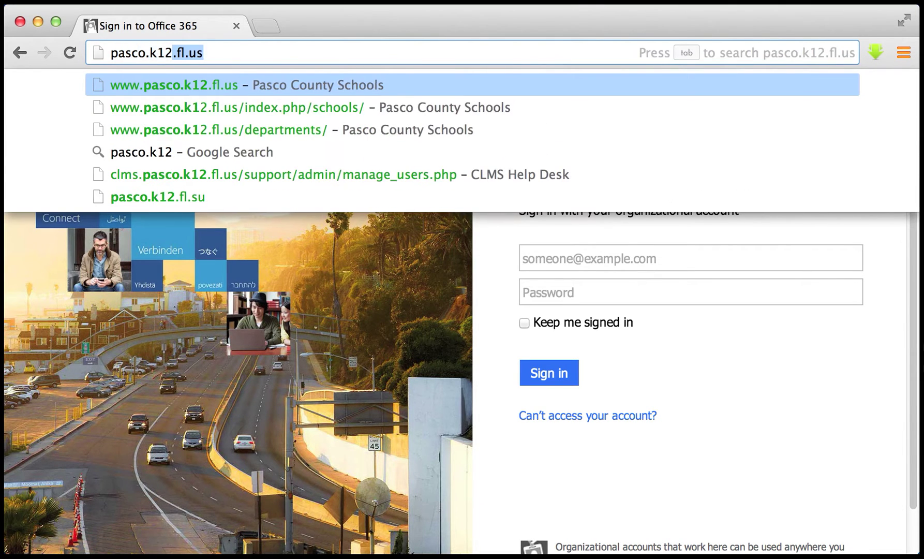
pyautogui.write('.fl.us')
pyautogui.press('Return')
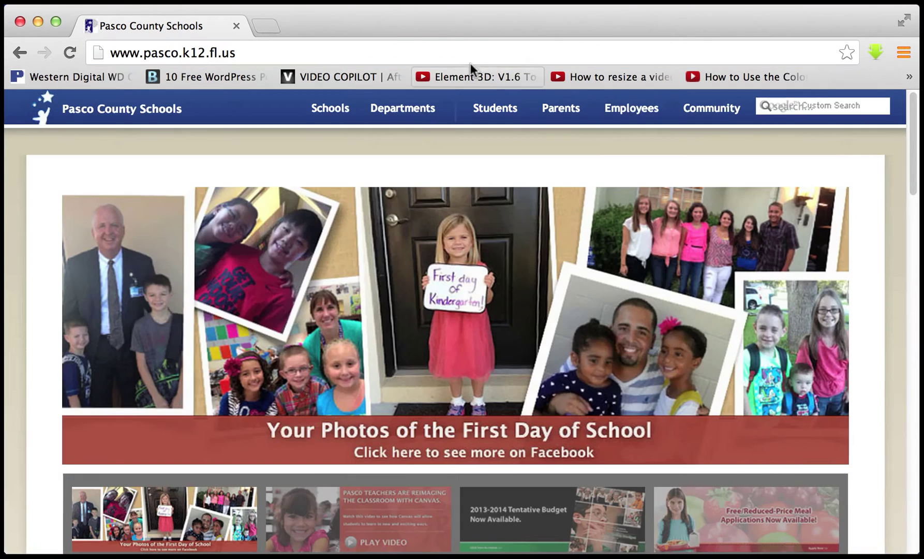
pyautogui.click(633, 111)
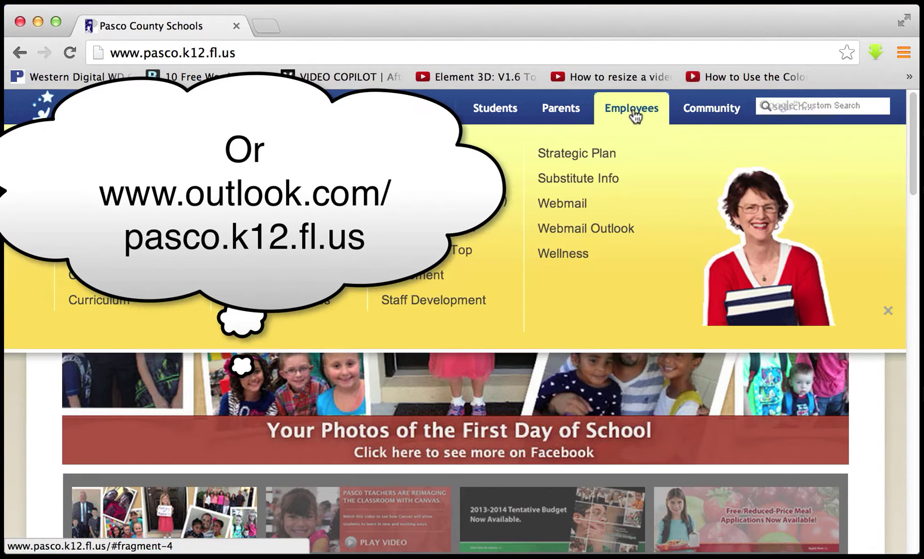
pyautogui.click(612, 230)
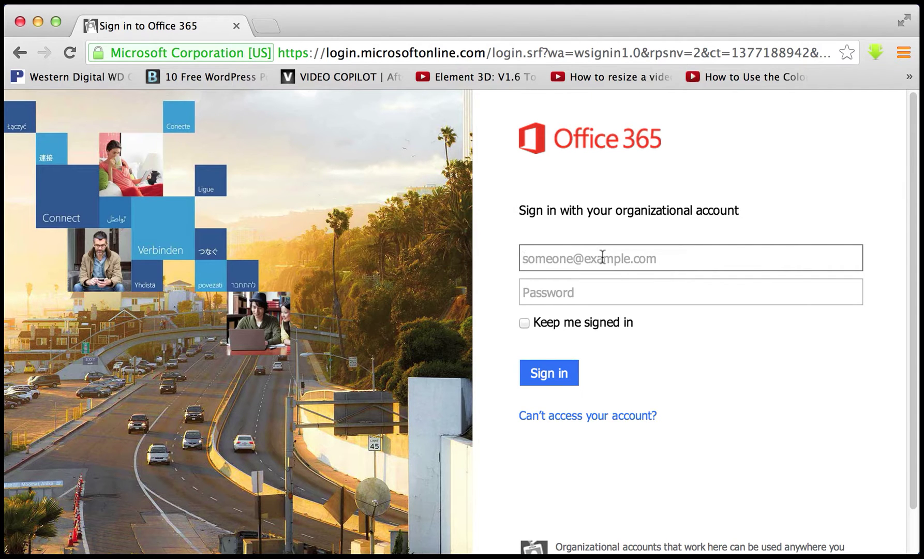
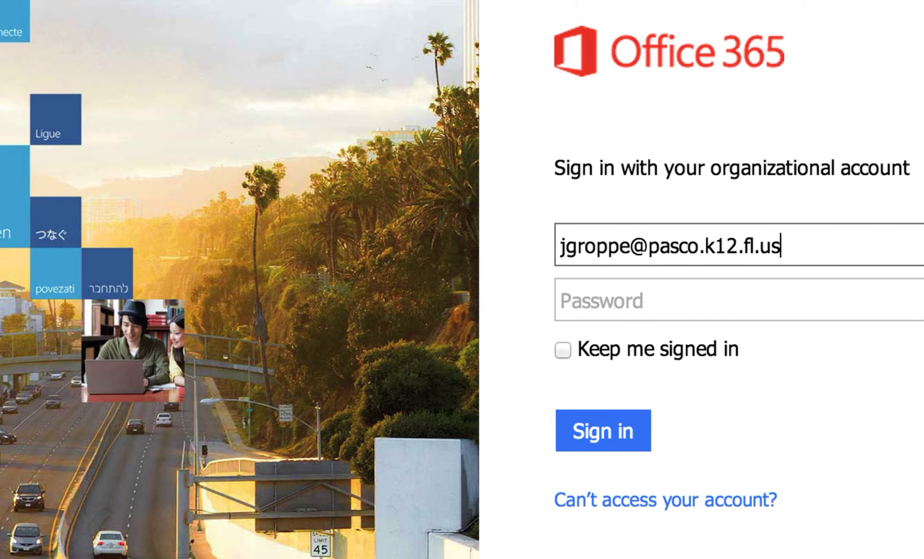
# - Enter the district work e-mail address and the account password on the Office 365 sign-in page
pyautogui.click(564, 300)
pyautogui.write('****')
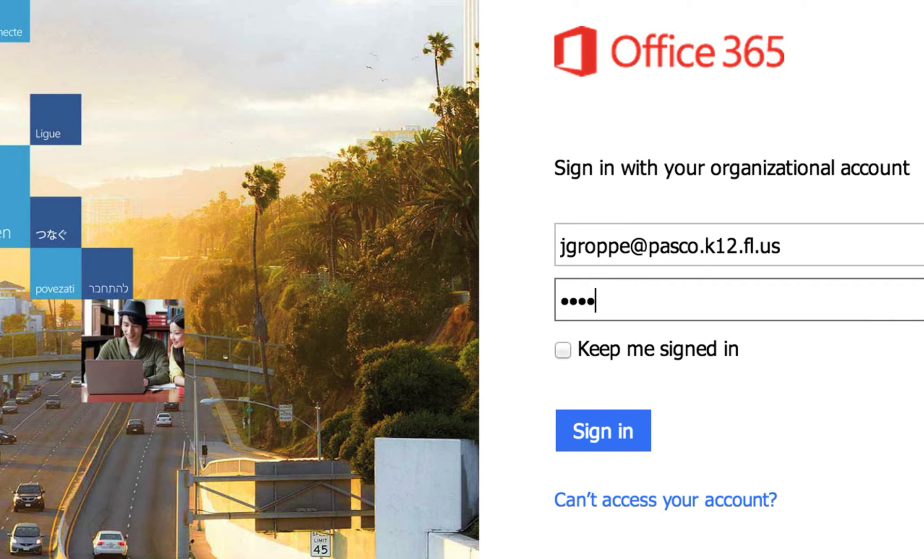
pyautogui.write('****')
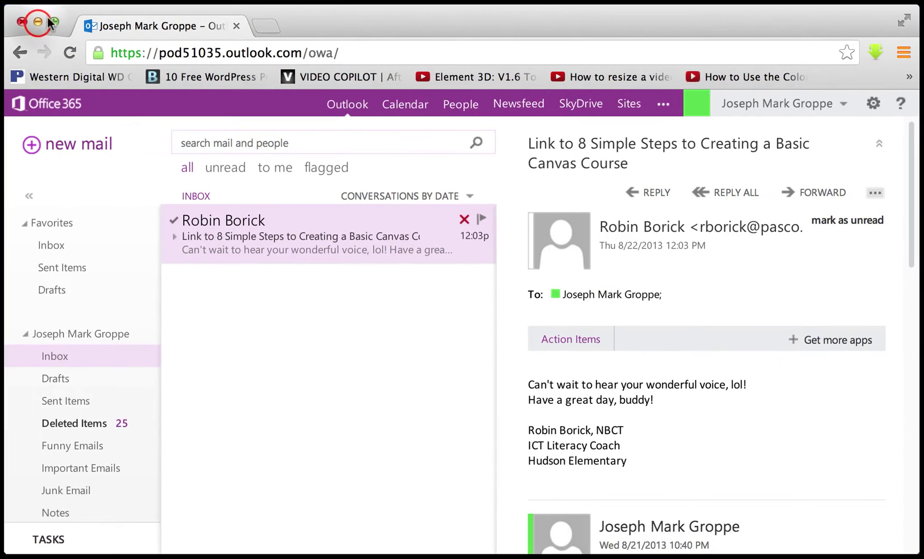
# - Minimize Chrome and bring up Apple Mail with its window zoomed to fill the screen
pyautogui.click(38, 22)
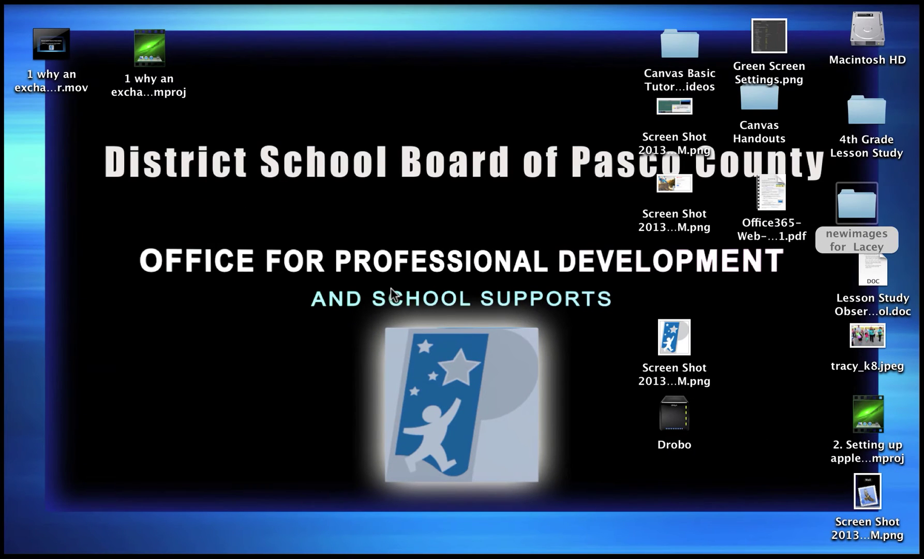
pyautogui.moveTo(114, 545)
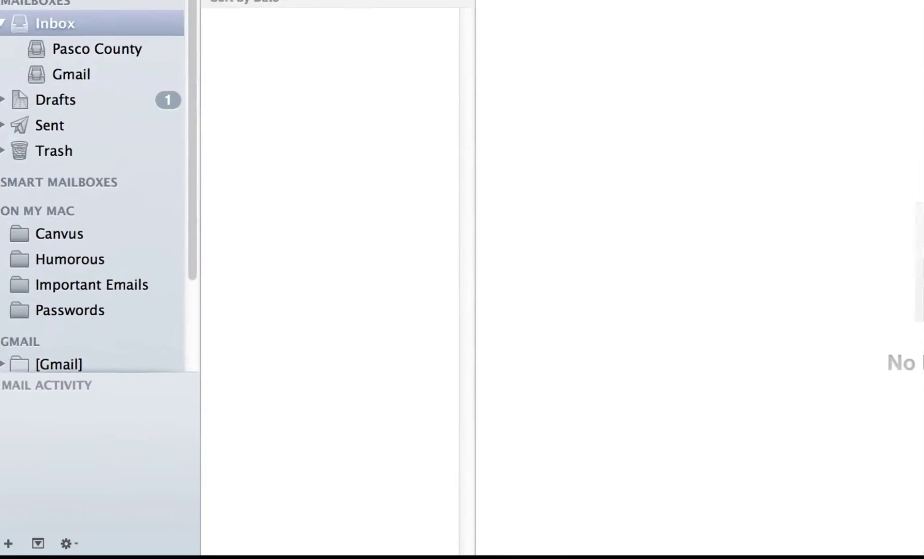
pyautogui.click(55, 14)
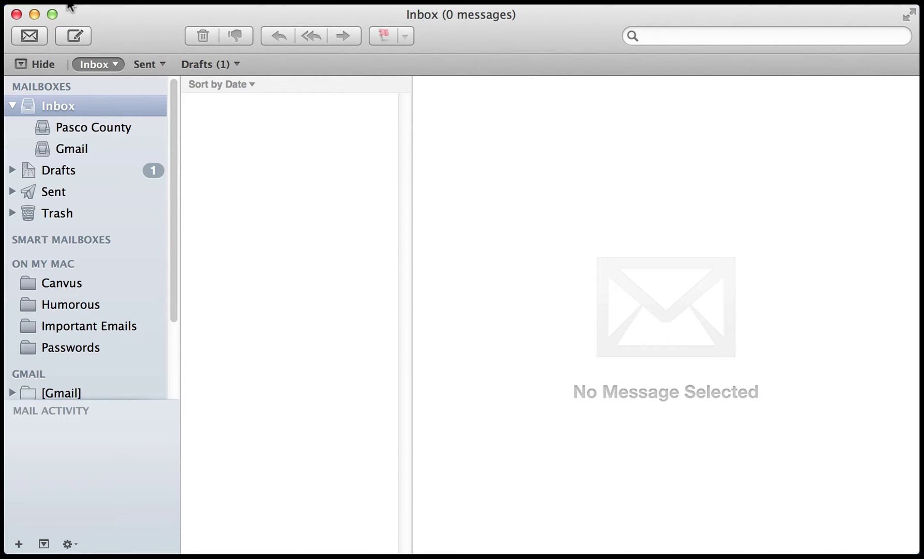
pyautogui.click(67, 8)
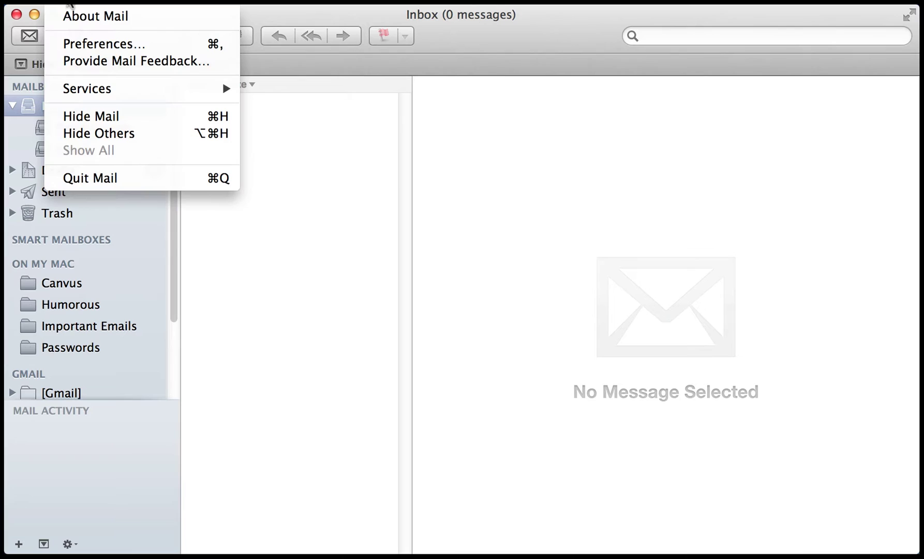
pyautogui.click(99, 41)
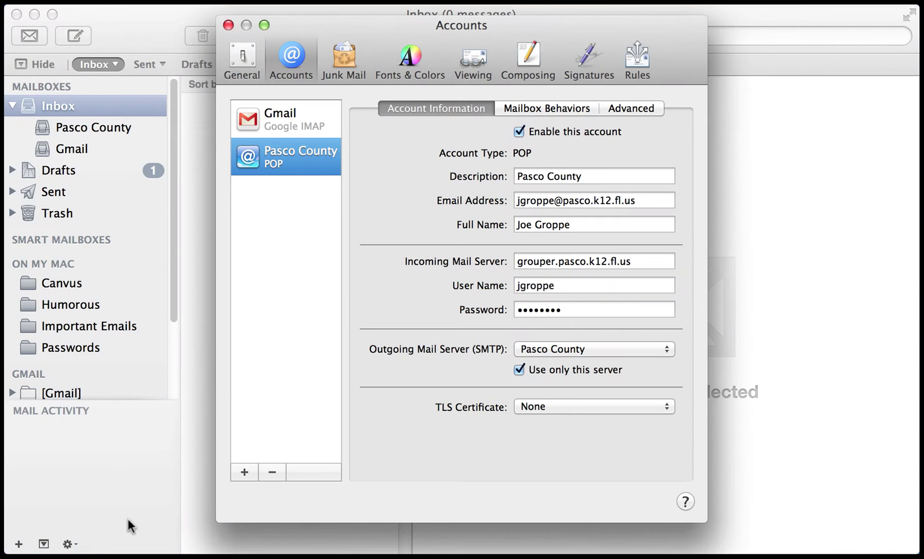
pyautogui.click(243, 471)
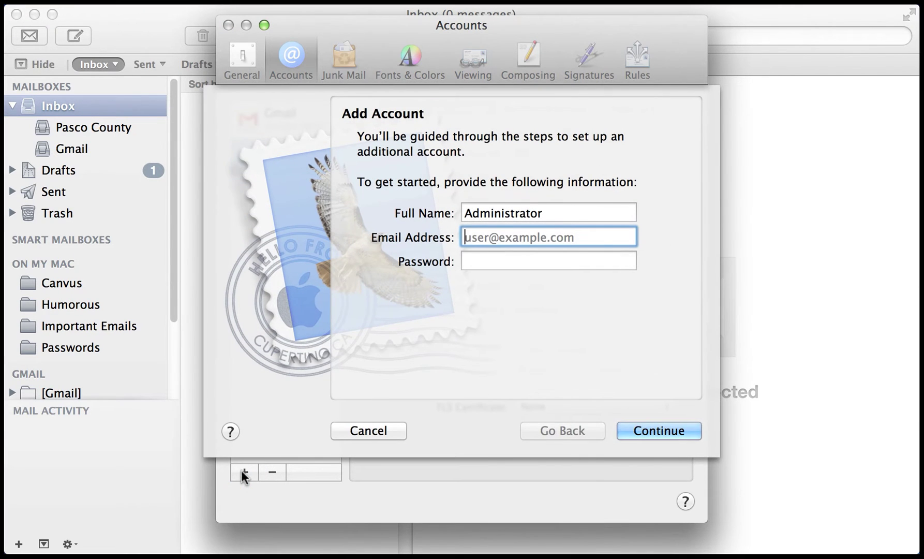
# - Fill in the account holder's full name, district e-mail address and password
pyautogui.click(561, 213)
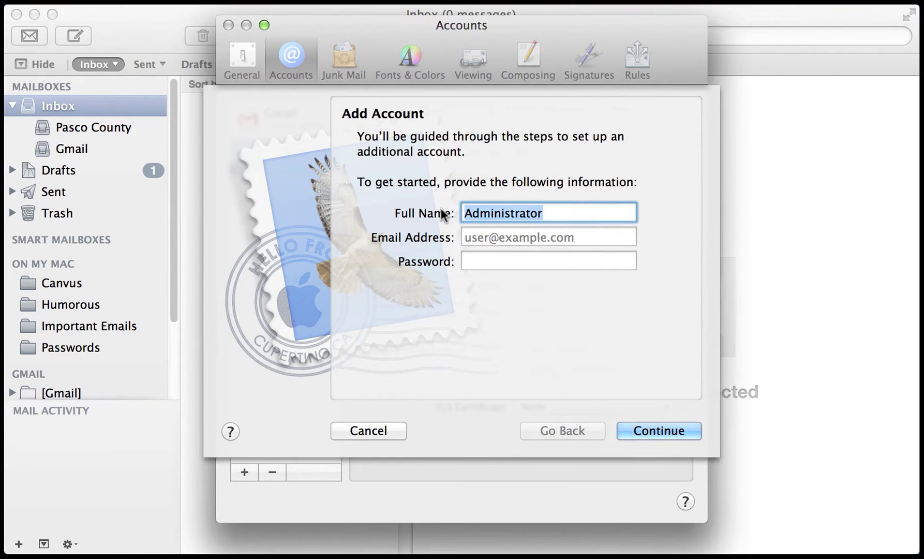
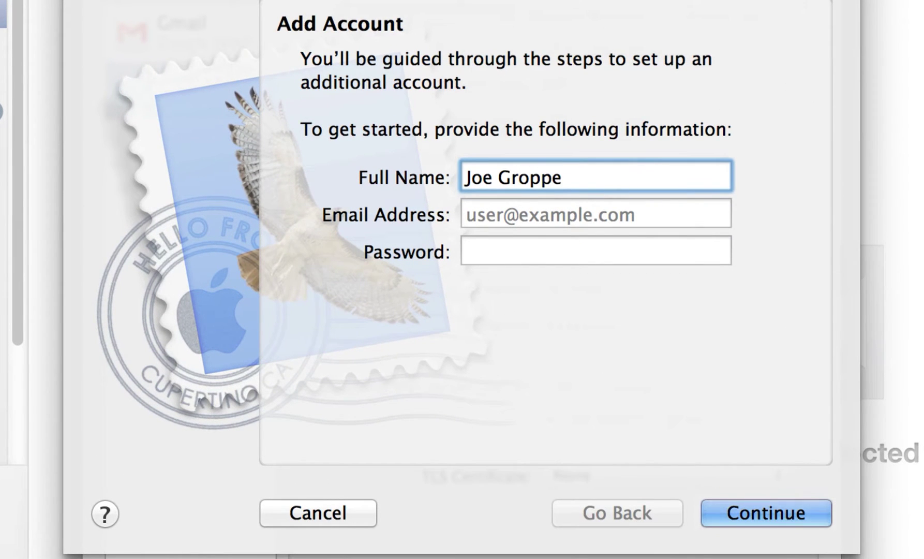
pyautogui.click(467, 215)
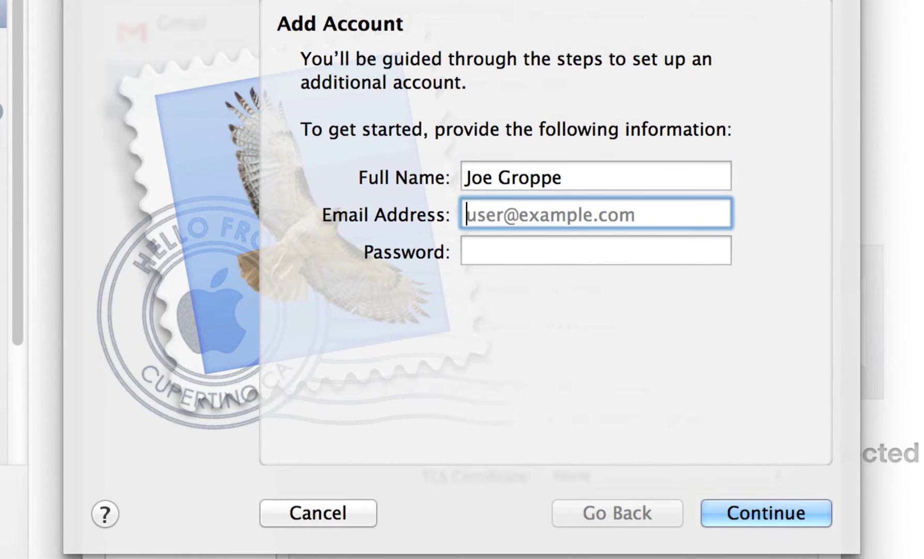
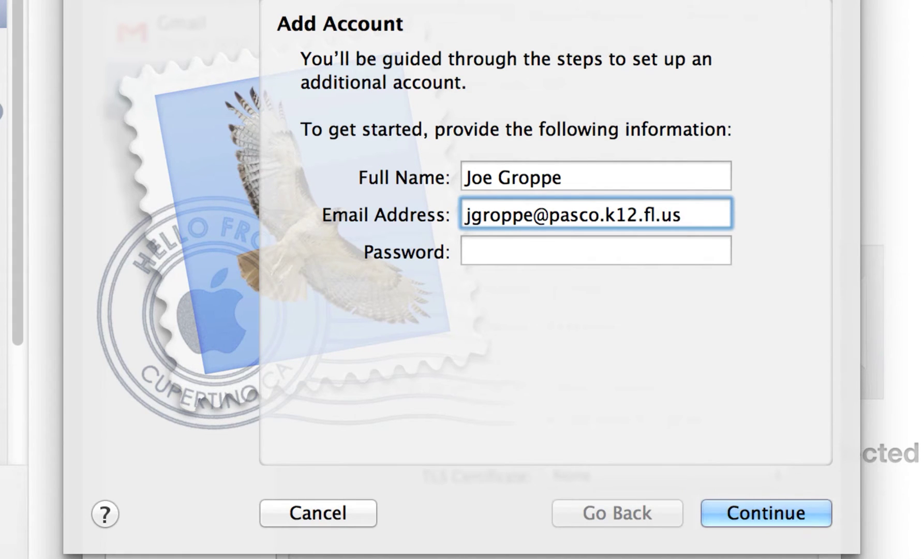
pyautogui.press('Tab')
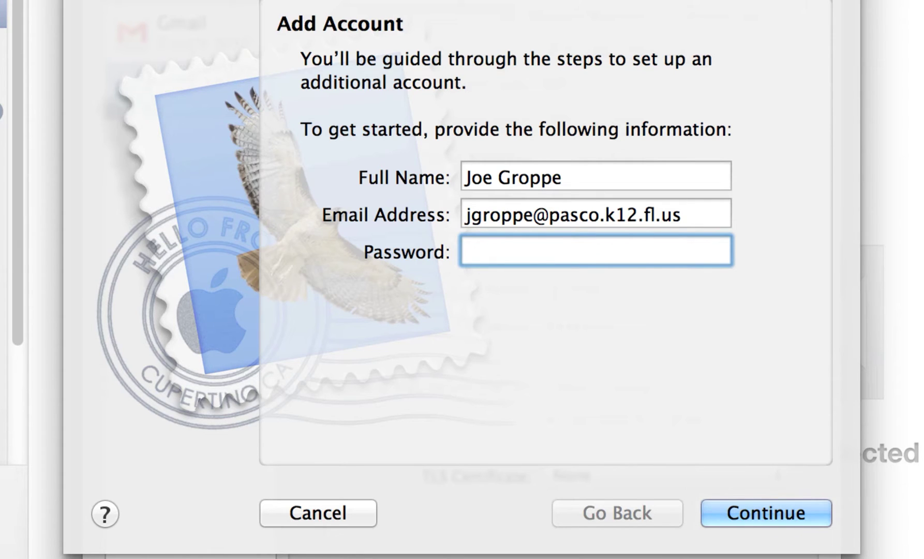
pyautogui.write('•••••••••')
# - Submit the details and create the outlook.office365.com Exchange account with Contacts and Calendars checked
pyautogui.press('Return')
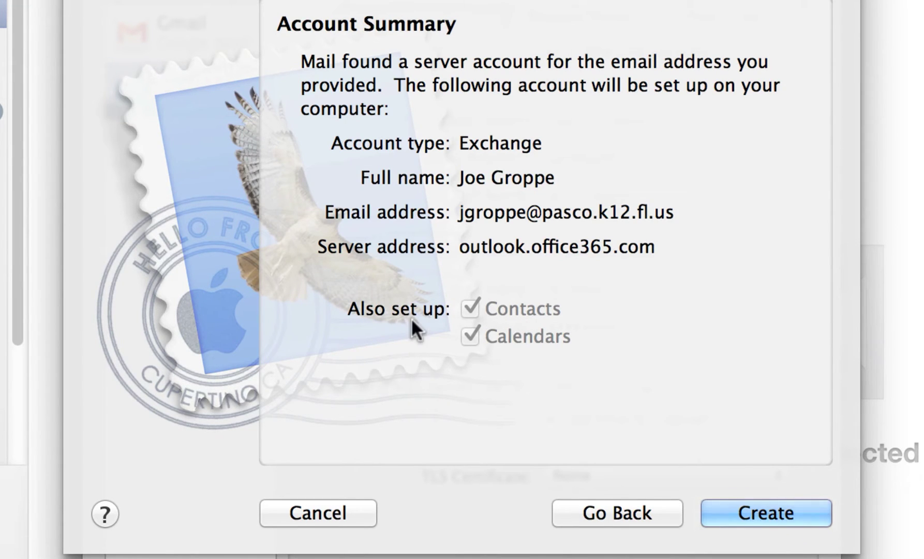
pyautogui.click(764, 512)
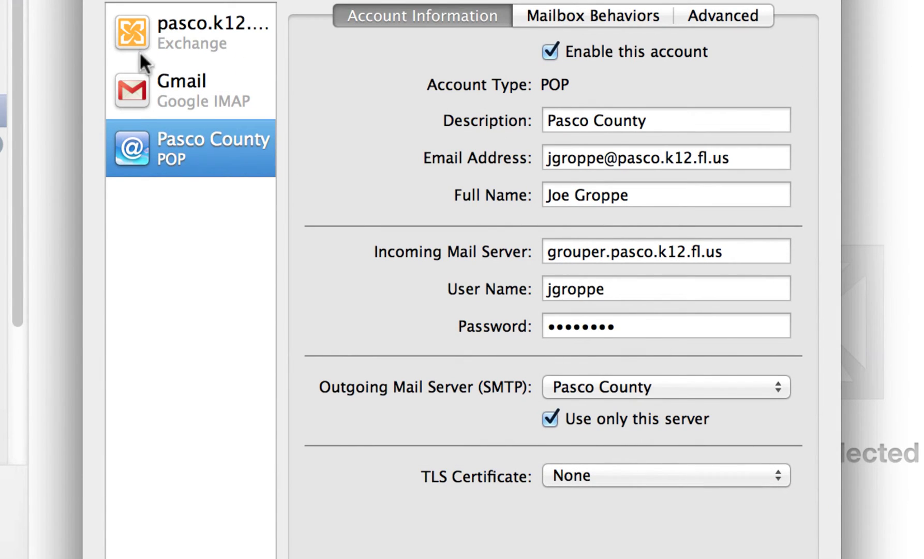
# - Disable the Pasco County POP account, then check the Exchange account's settings and inbox
pyautogui.click(189, 144)
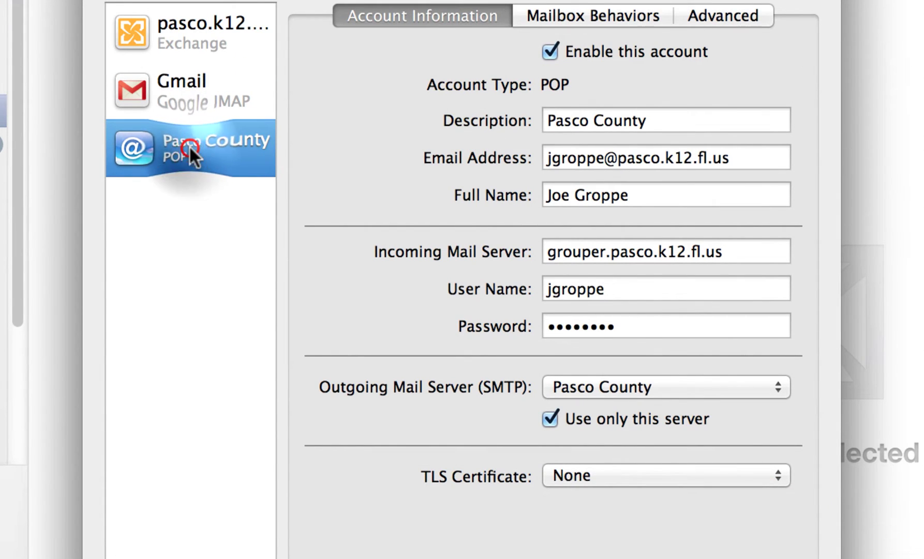
pyautogui.click(550, 52)
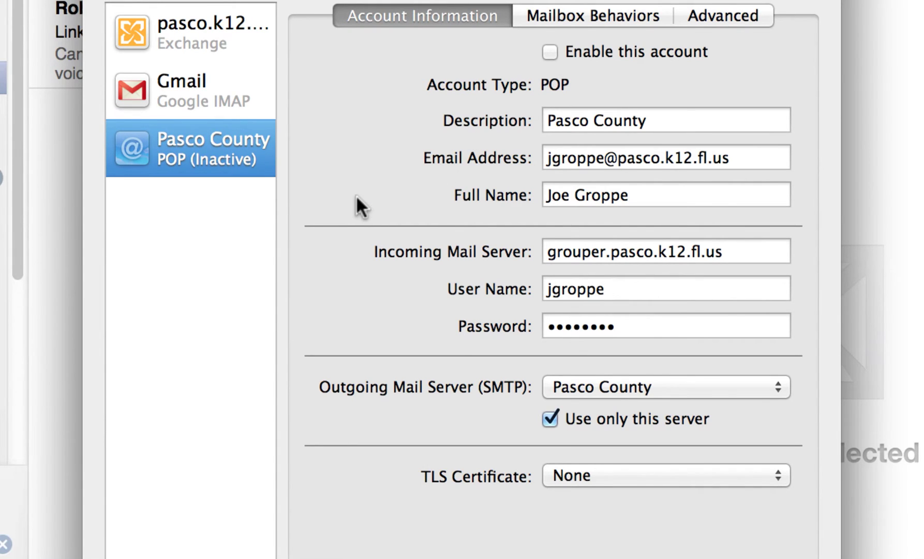
pyautogui.click(201, 34)
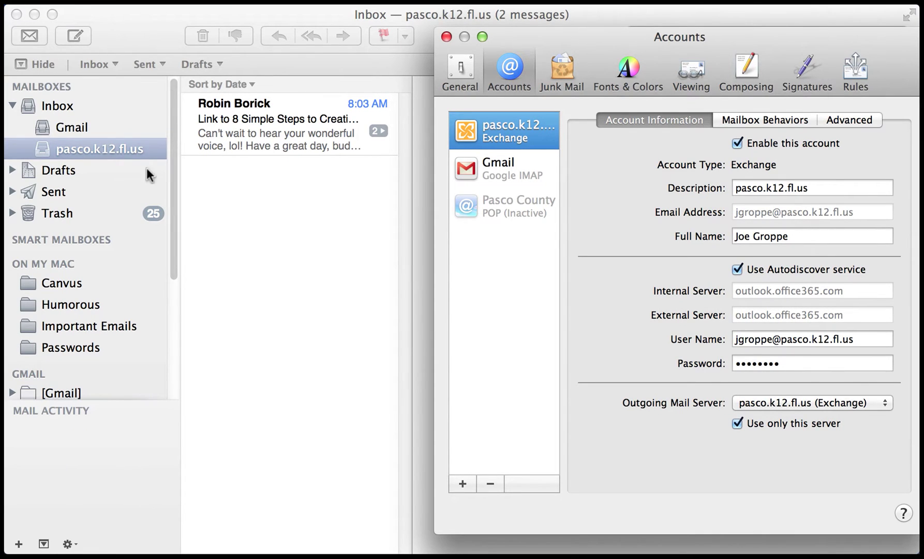
pyautogui.click(86, 149)
pyautogui.click(446, 37)
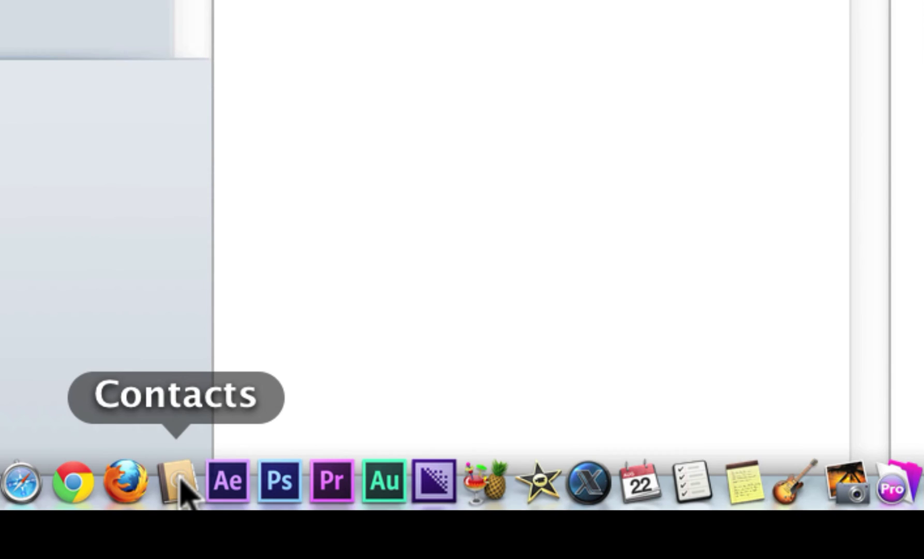
pyautogui.click(178, 484)
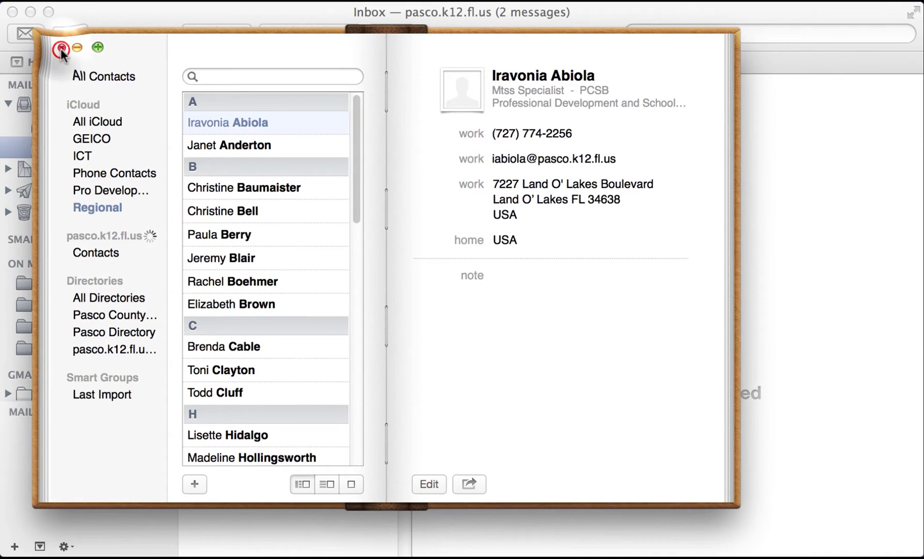
pyautogui.click(61, 48)
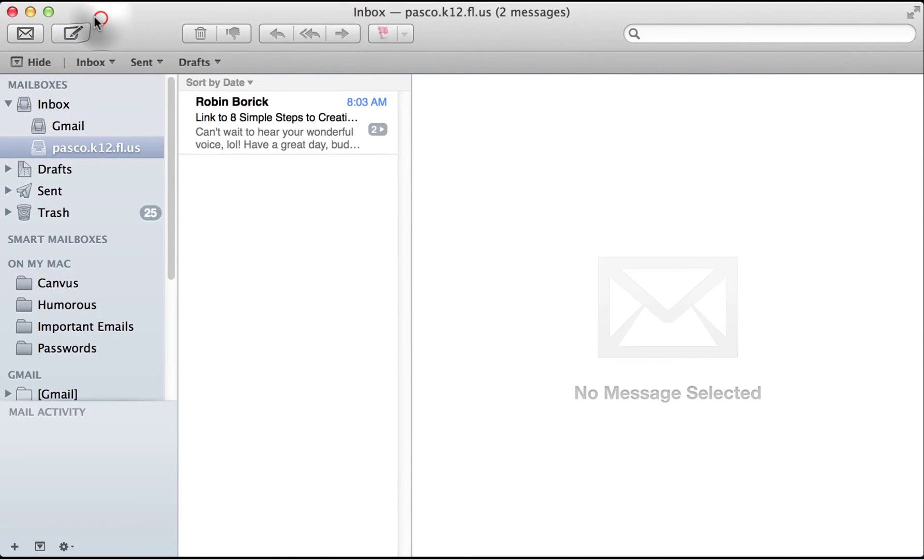
pyautogui.click(75, 129)
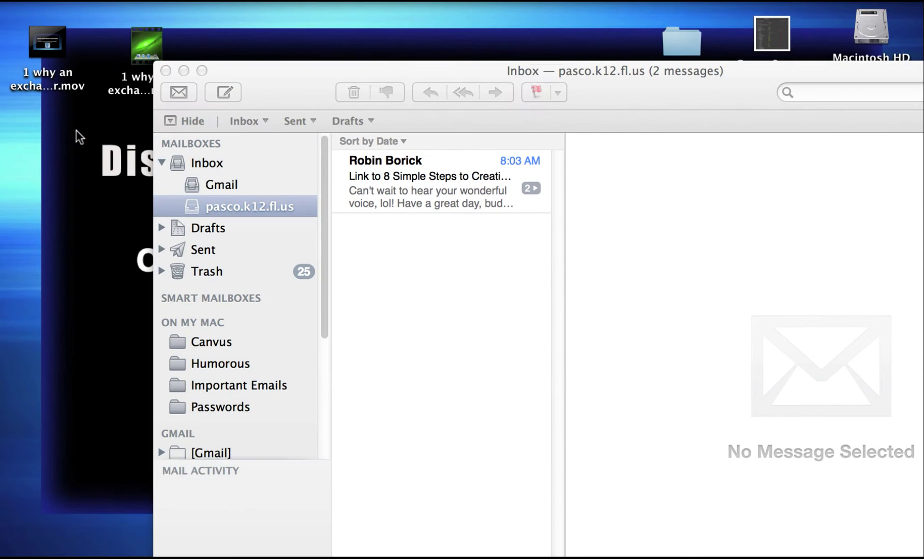
# - Launch Contacts.app from the Applications folder in a new Finder window
pyautogui.click(23, 550)
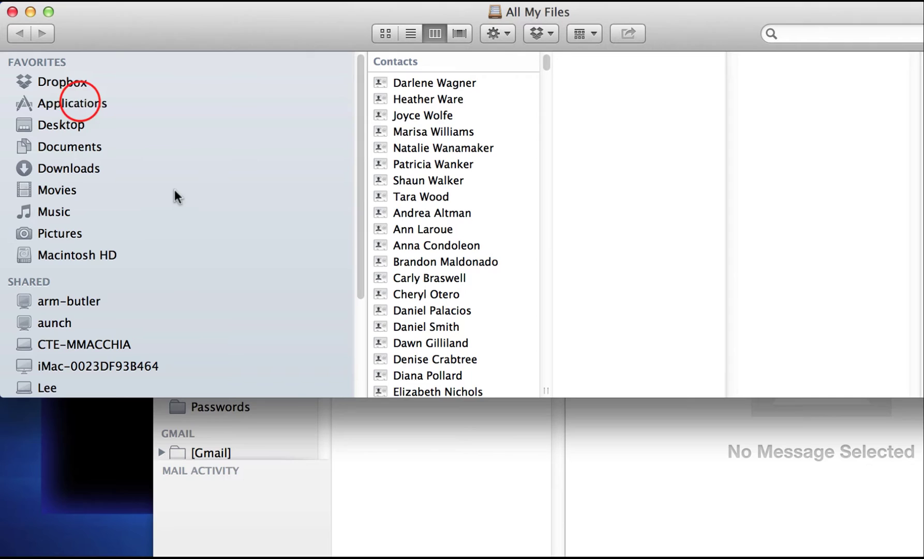
pyautogui.click(78, 101)
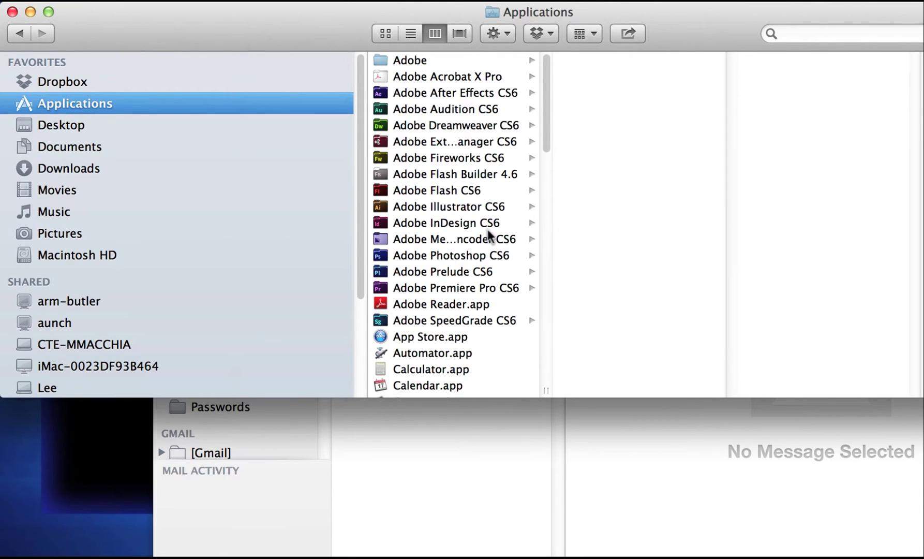
pyautogui.scroll(-5, 466, 224)
pyautogui.doubleClick(399, 342)
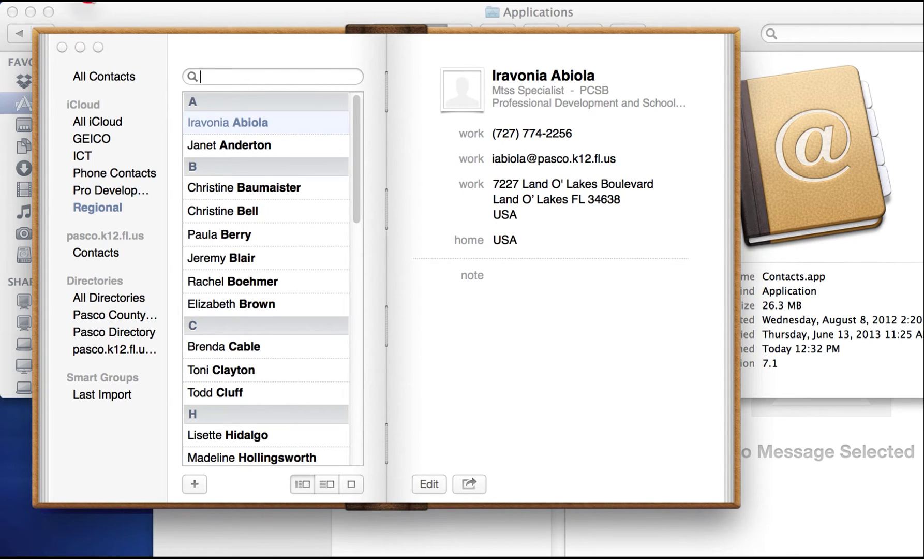
pyautogui.click(87, 2)
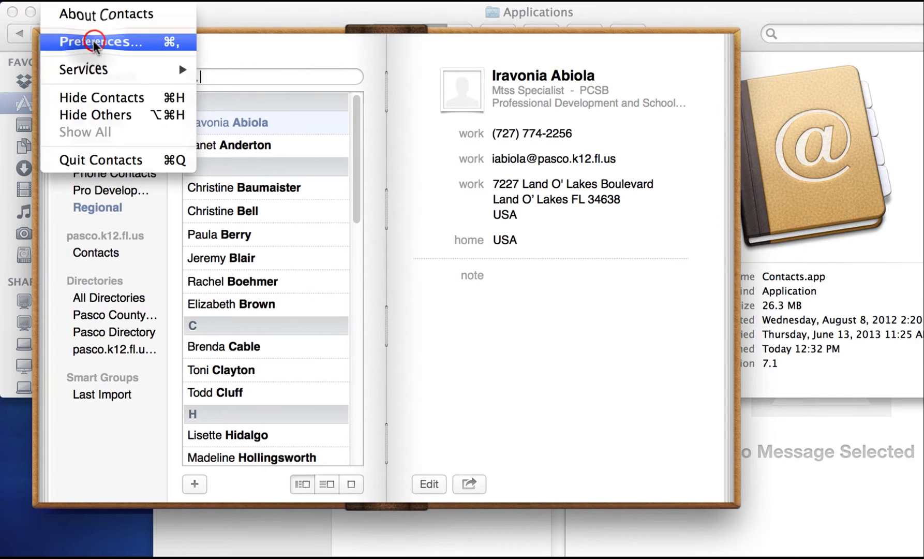
# - Review the Pasco County Directory LDAP settings in Contacts Preferences > Accounts, then add an account
pyautogui.click(68, 41)
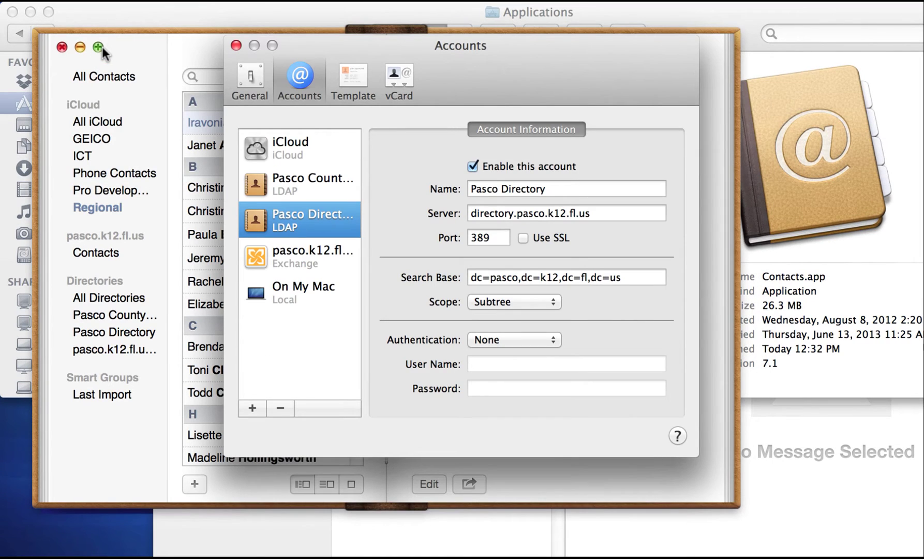
pyautogui.click(301, 77)
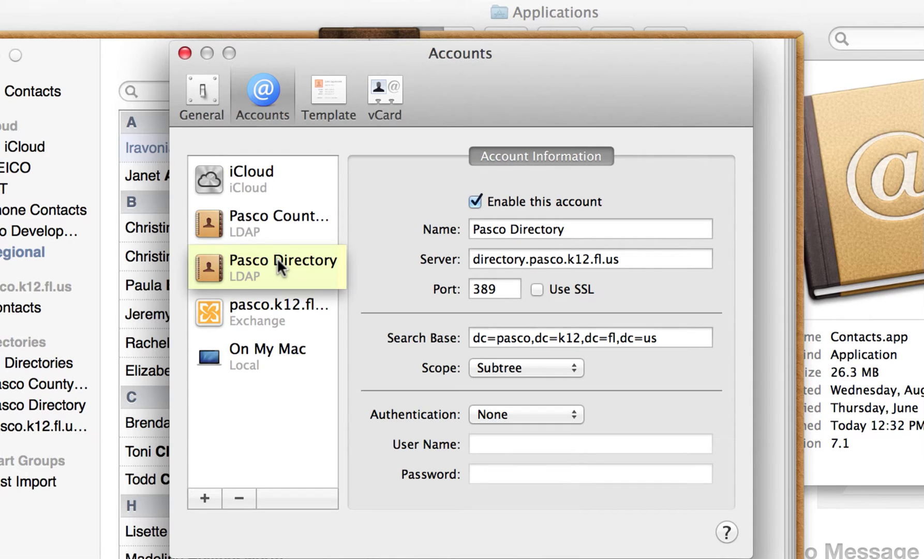
pyautogui.click(256, 221)
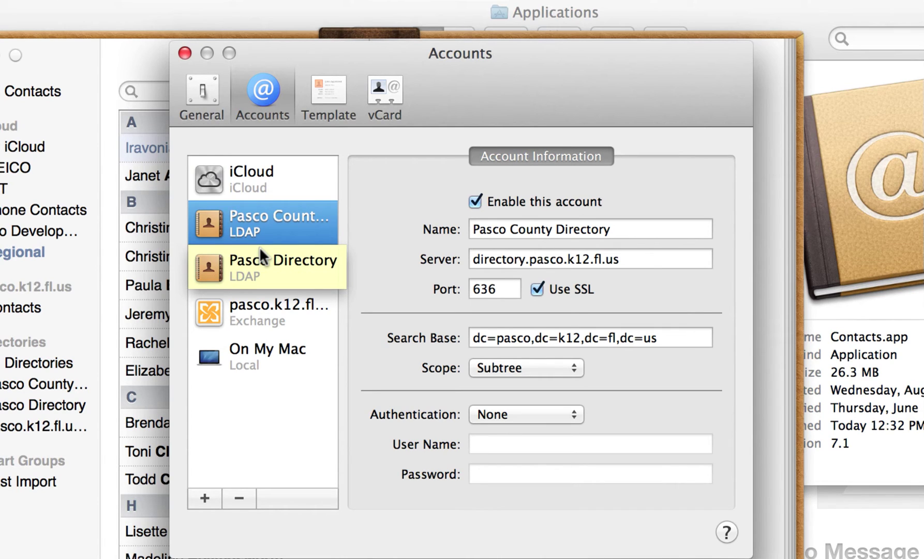
pyautogui.click(198, 497)
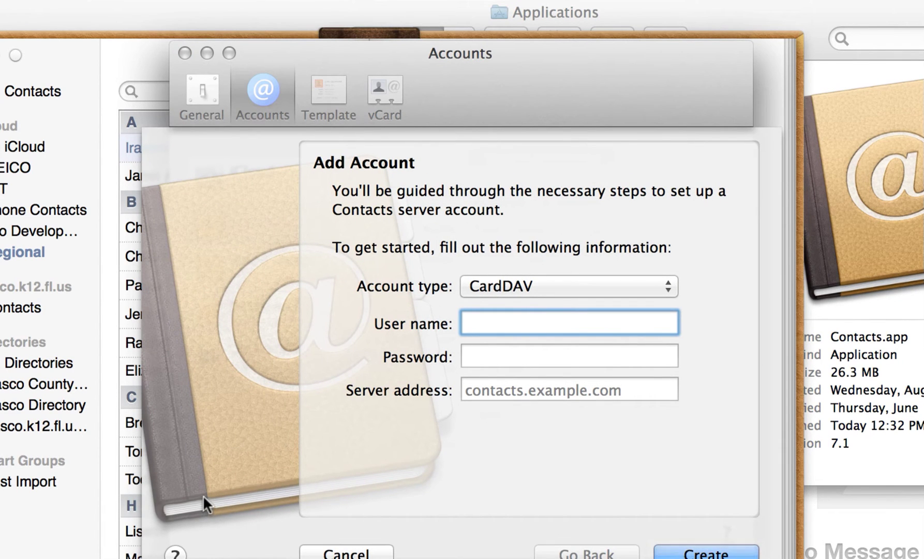
# - Set up an LDAP account for directory.pasco.k12.fl.us with SSL on port 636 and continue
pyautogui.click(508, 286)
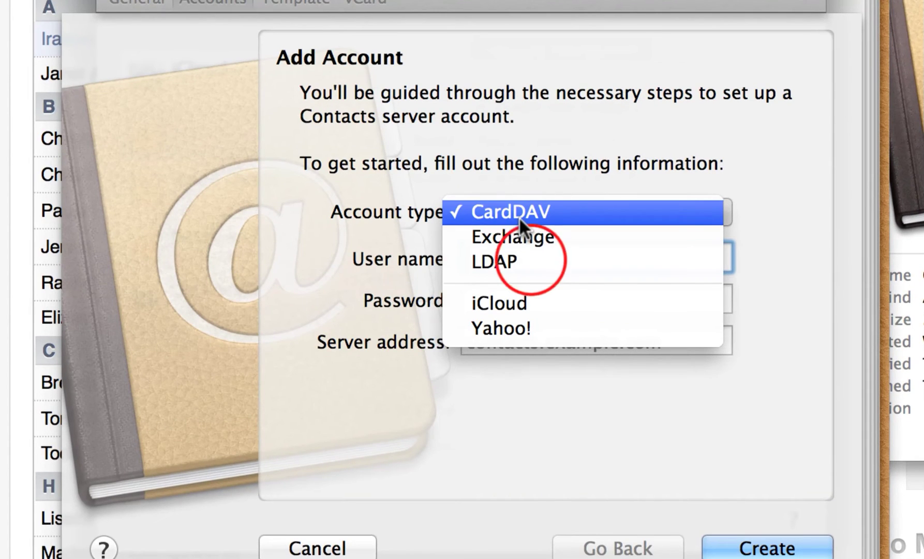
pyautogui.click(531, 260)
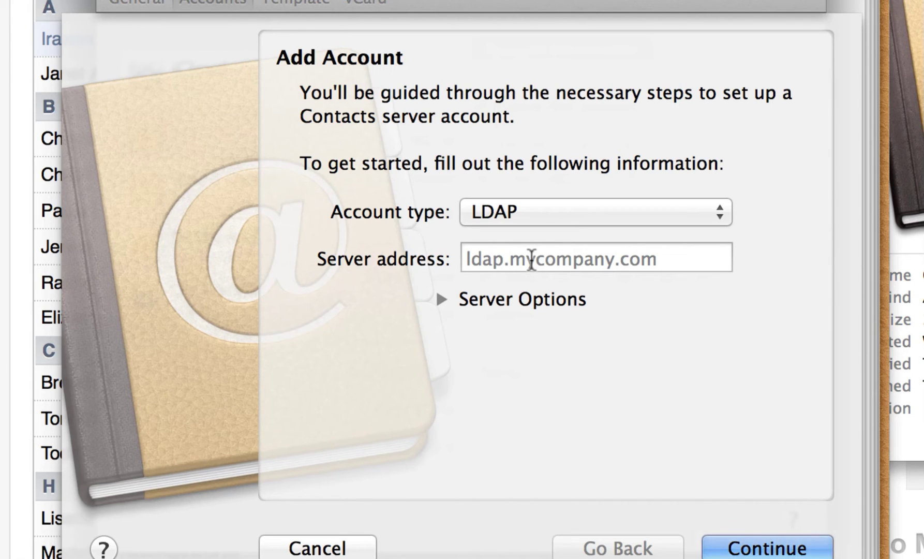
pyautogui.click(532, 259)
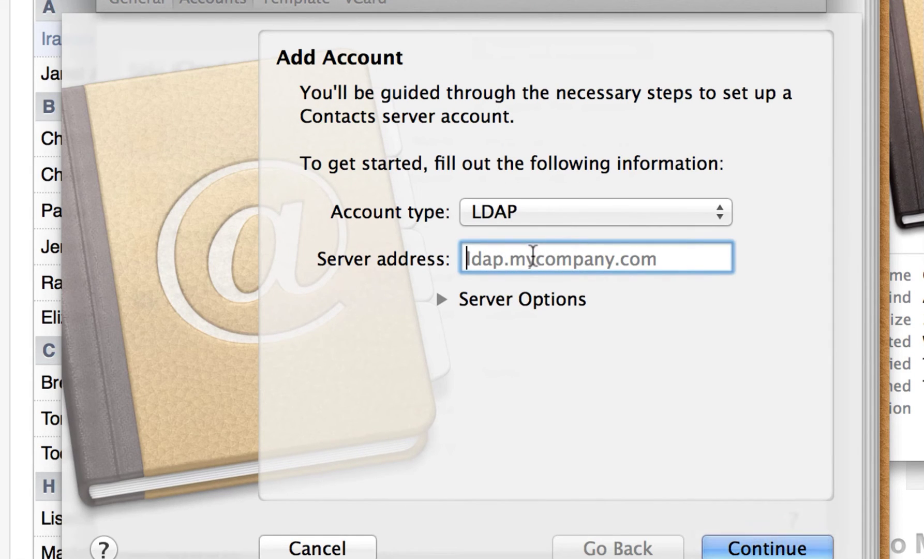
pyautogui.write('dir')
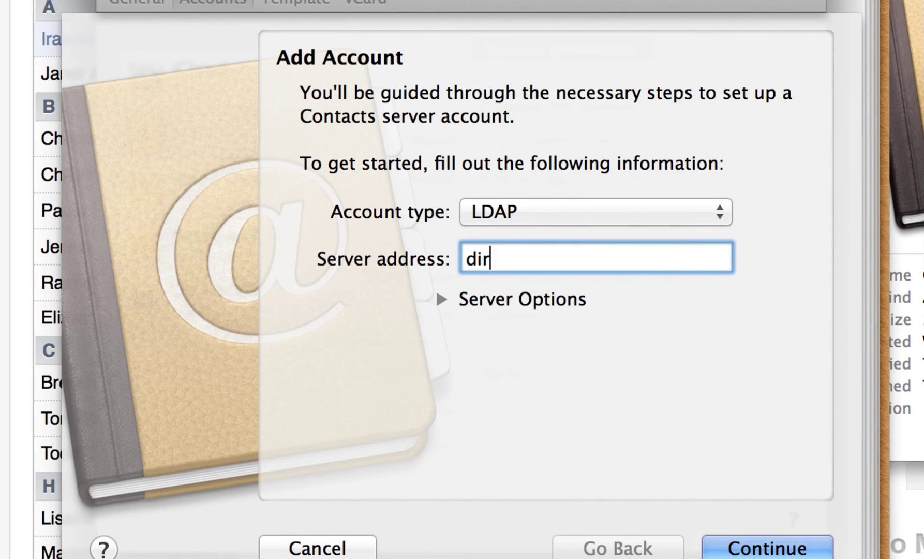
pyautogui.write('ectory.pasc')
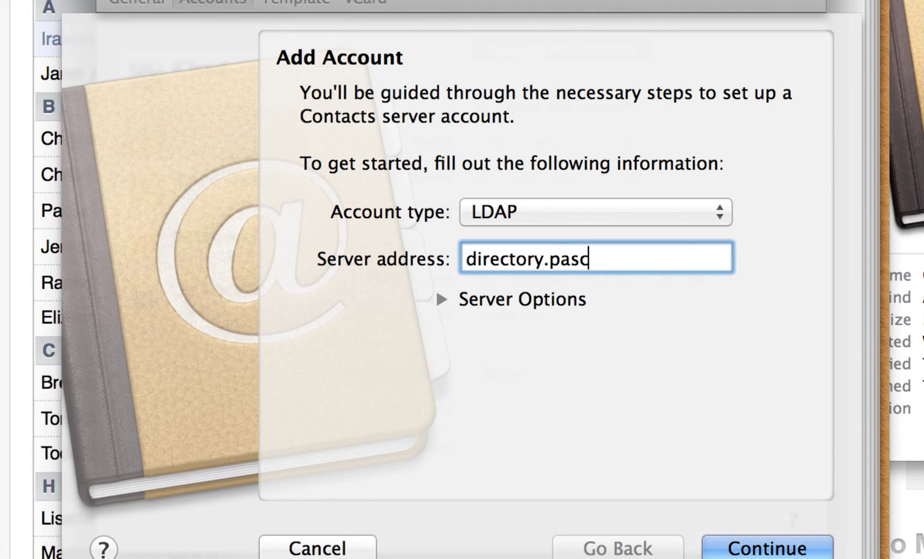
pyautogui.write('o.k12.fl.us')
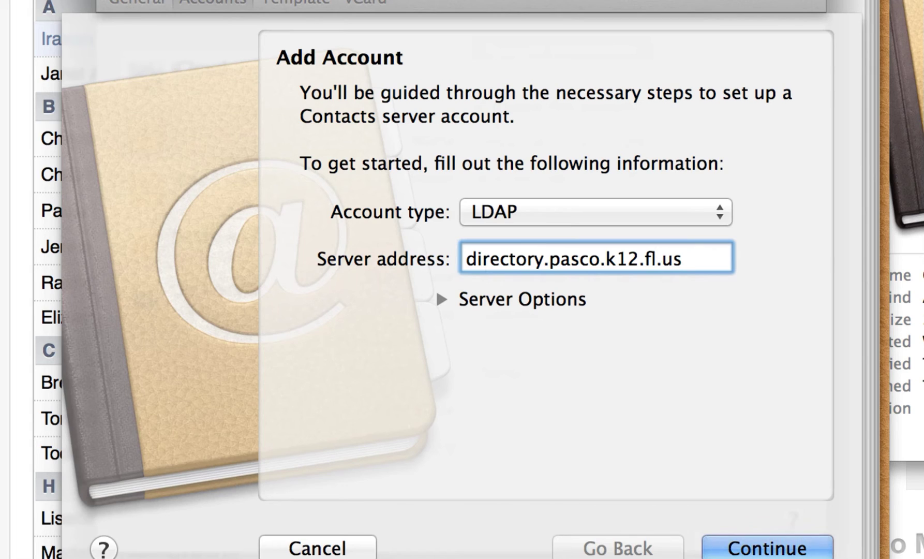
pyautogui.click(441, 299)
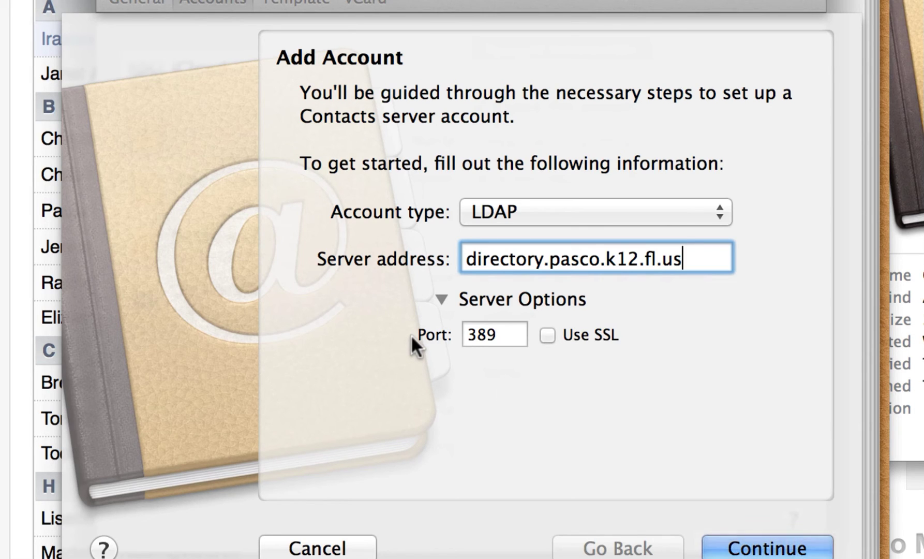
pyautogui.click(552, 335)
pyautogui.click(782, 549)
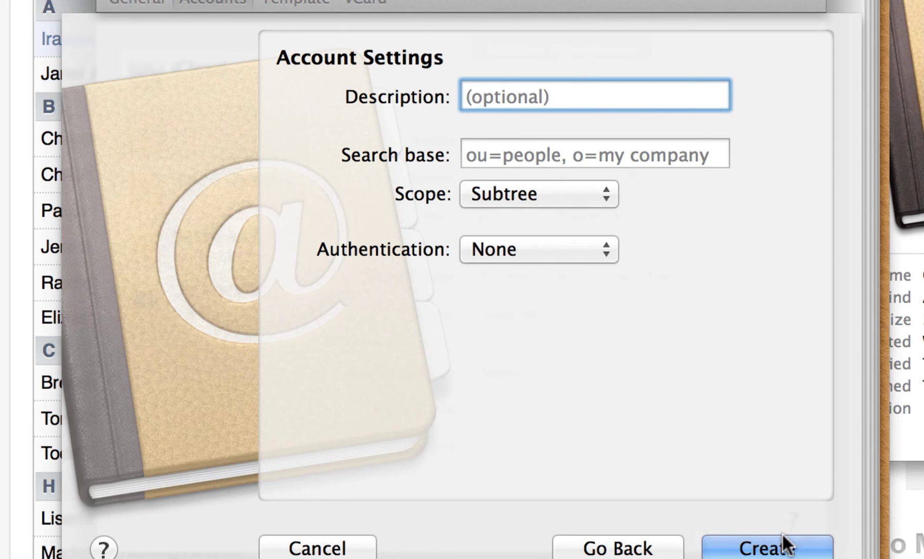
# - Create the 'Directory Pasco County Schools' LDAP account with search base dc=pasco,dc=k12,dc=fl,dc=us
pyautogui.write('Dir')
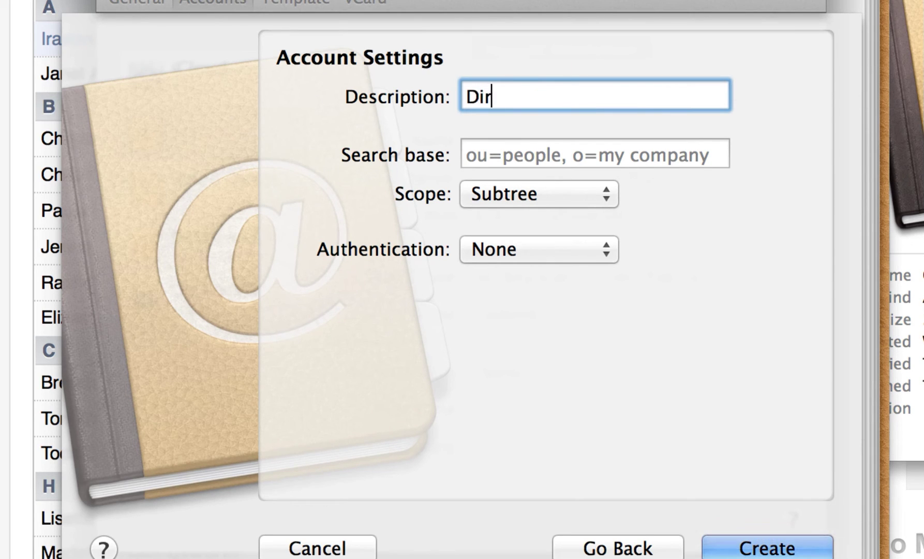
pyautogui.write('ectory ')
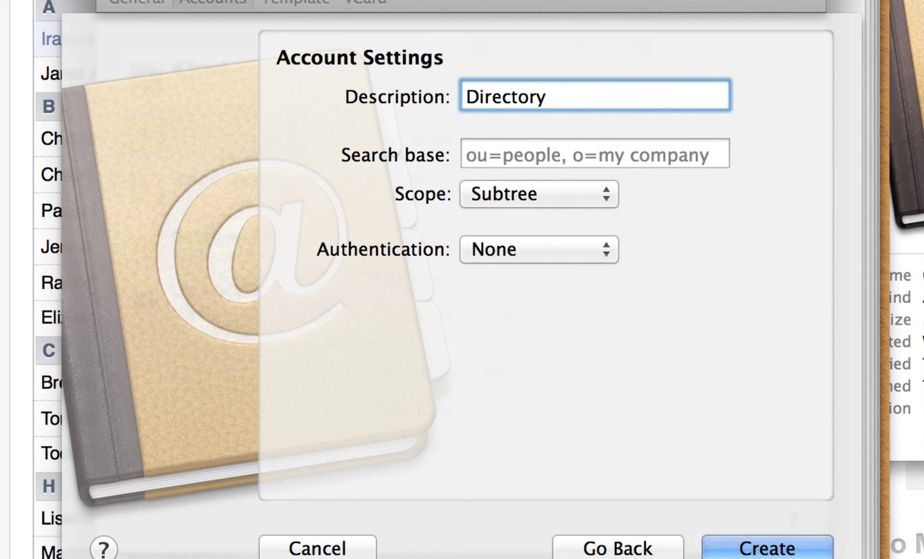
pyautogui.write('Pasco Count')
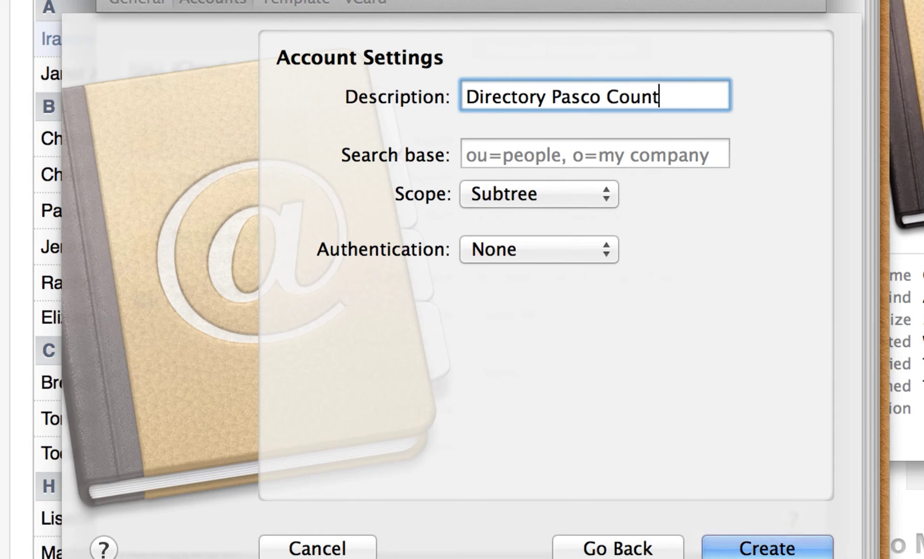
pyautogui.write('y Schools')
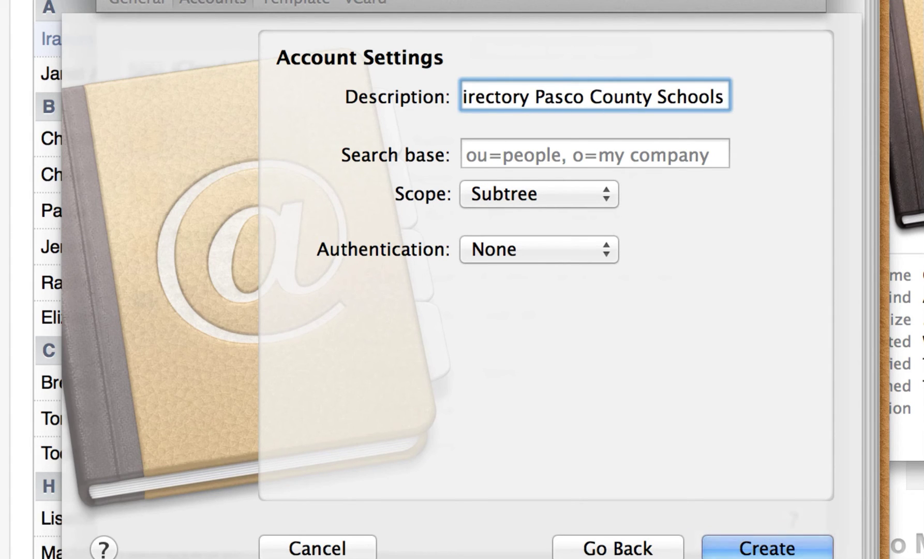
pyautogui.click(581, 154)
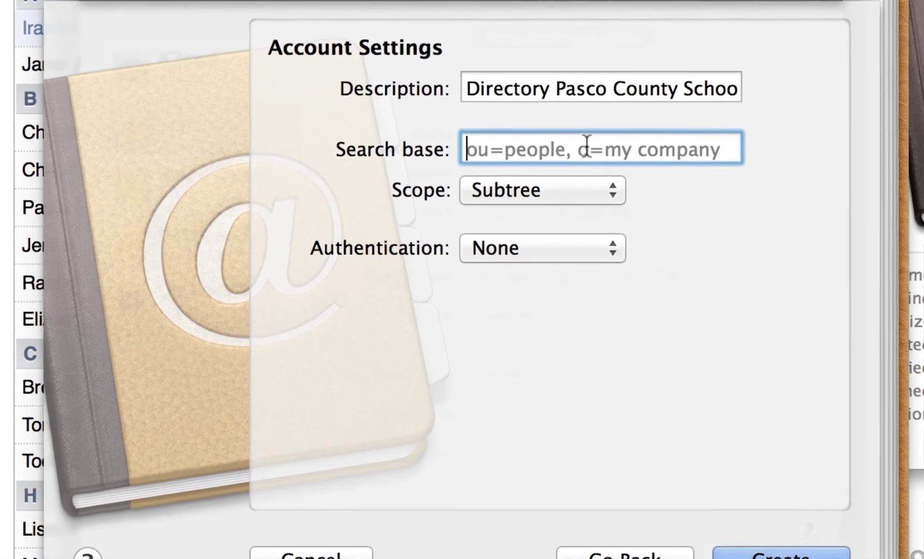
pyautogui.write('dc')
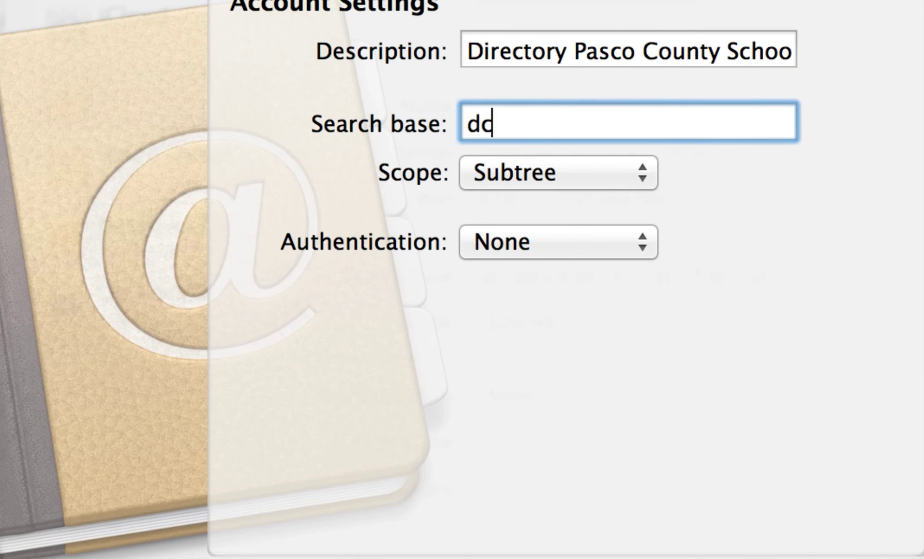
pyautogui.write('=pasco,d')
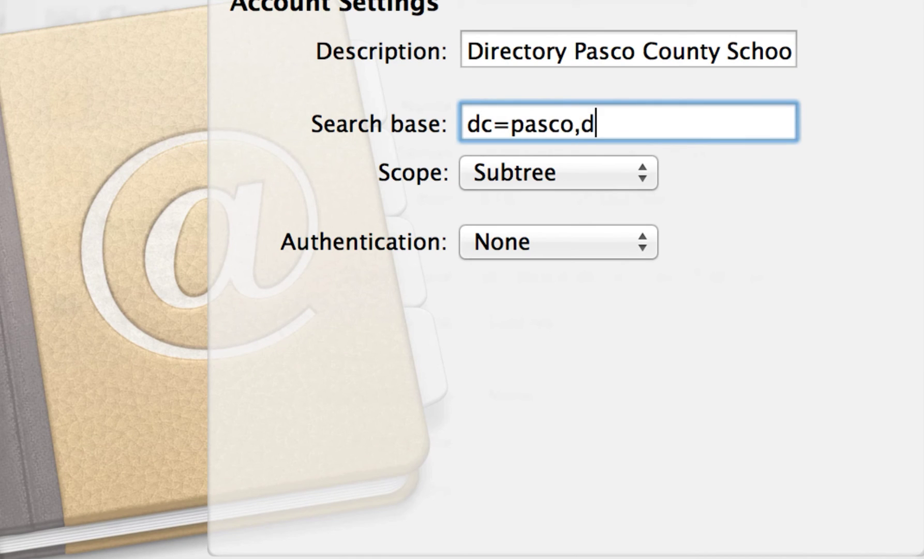
pyautogui.write('c=k12,dc=f')
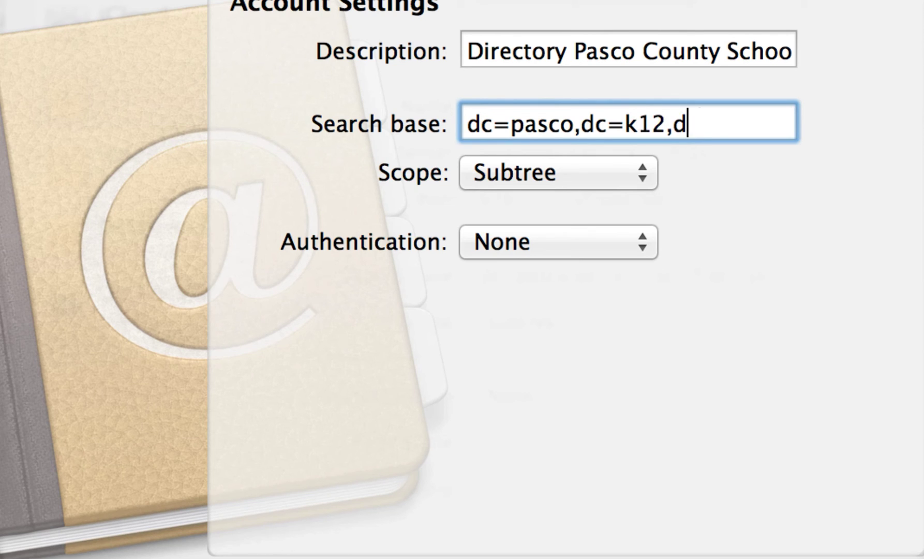
pyautogui.write('l,dc')
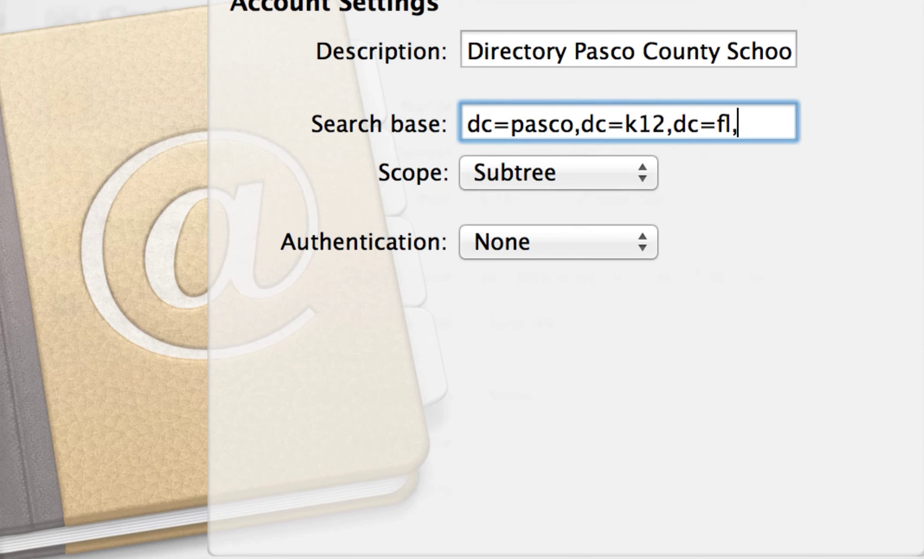
pyautogui.write('=us')
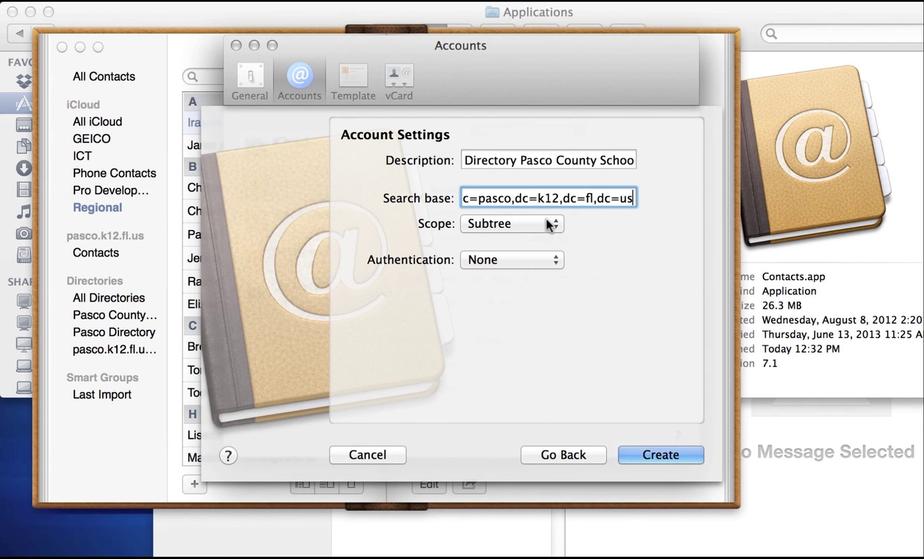
pyautogui.click(651, 451)
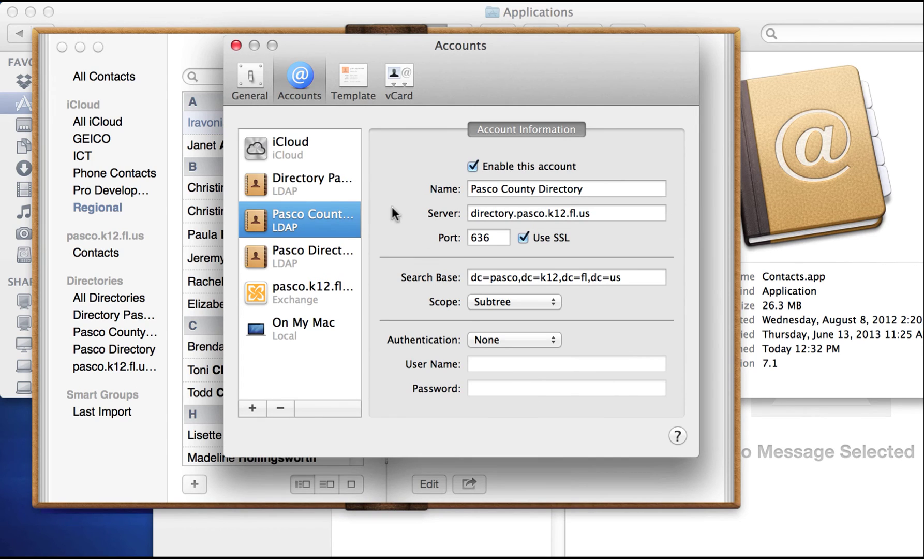
# - Close the Contacts account preferences and bring Apple Mail to the front
pyautogui.click(236, 46)
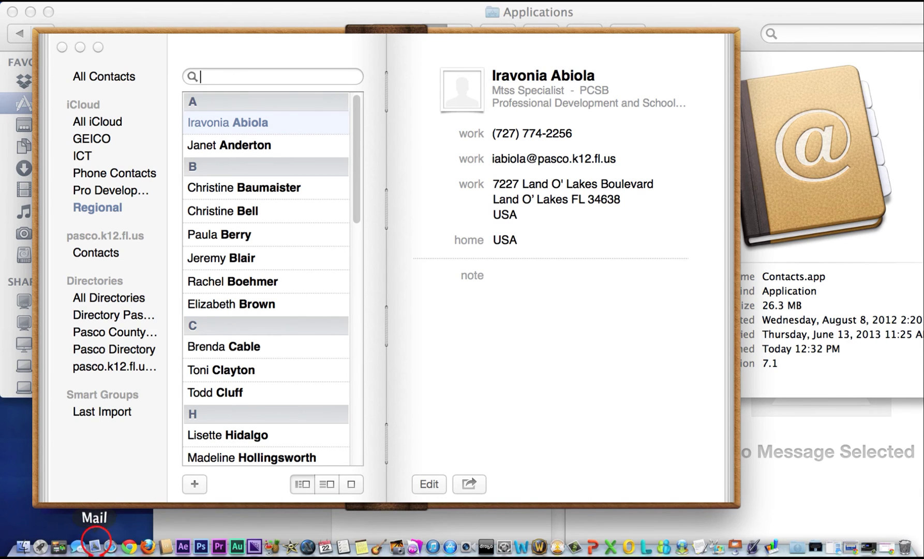
pyautogui.click(95, 547)
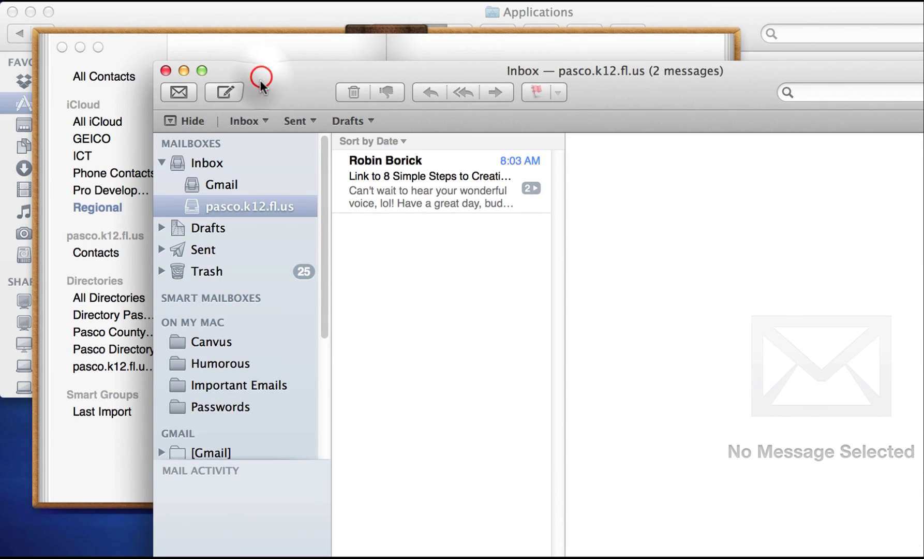
pyautogui.moveTo(259, 76); pyautogui.dragTo(184, 48)
# - Start a new message and type the first letters of a recipient's name to trigger directory suggestions
pyautogui.click(151, 64)
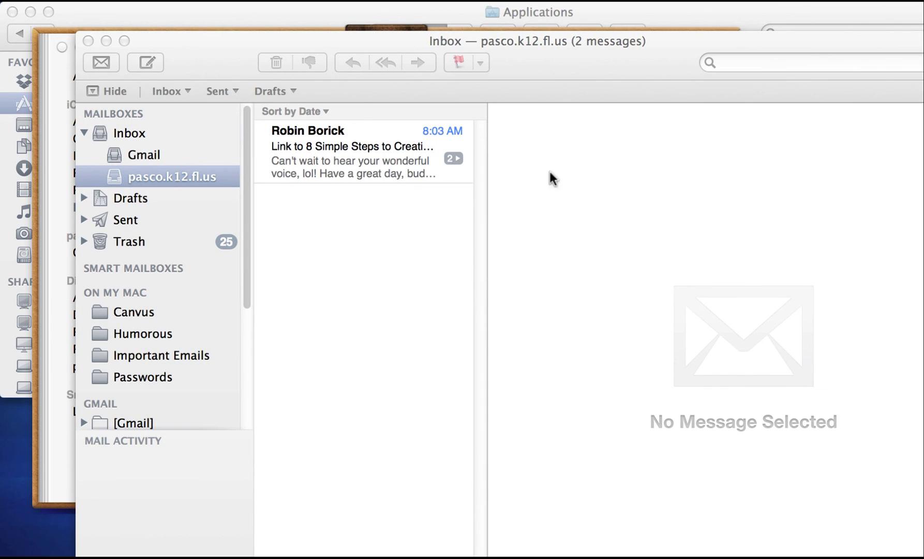
pyautogui.moveTo(210, 33); pyautogui.dragTo(116, 13)
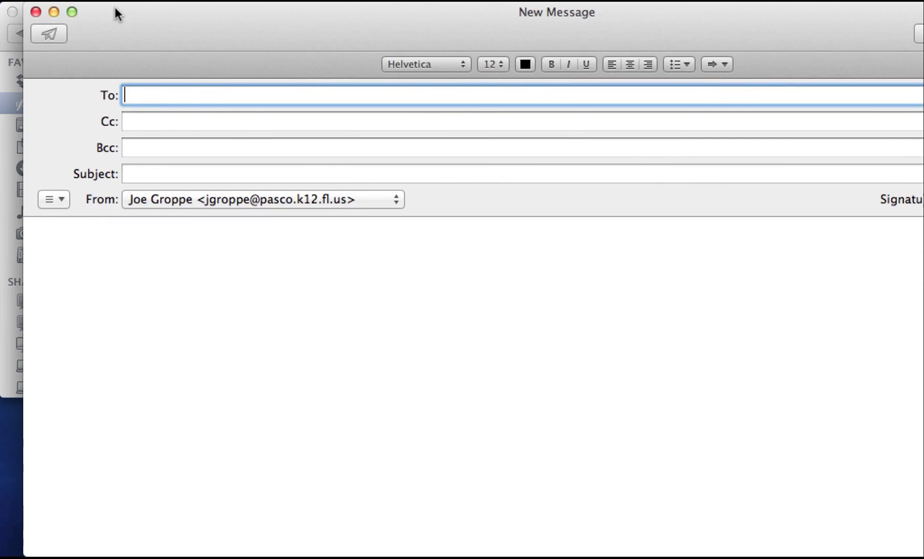
pyautogui.write('jo')
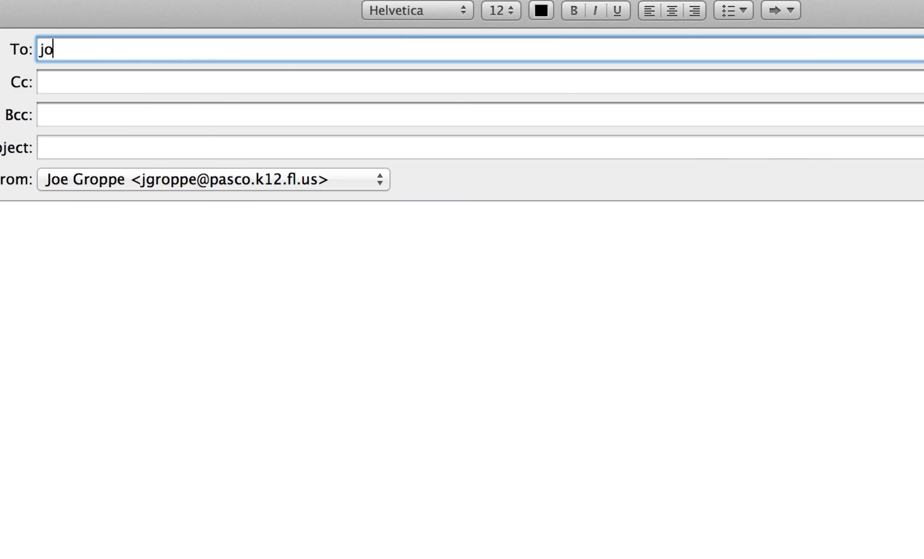